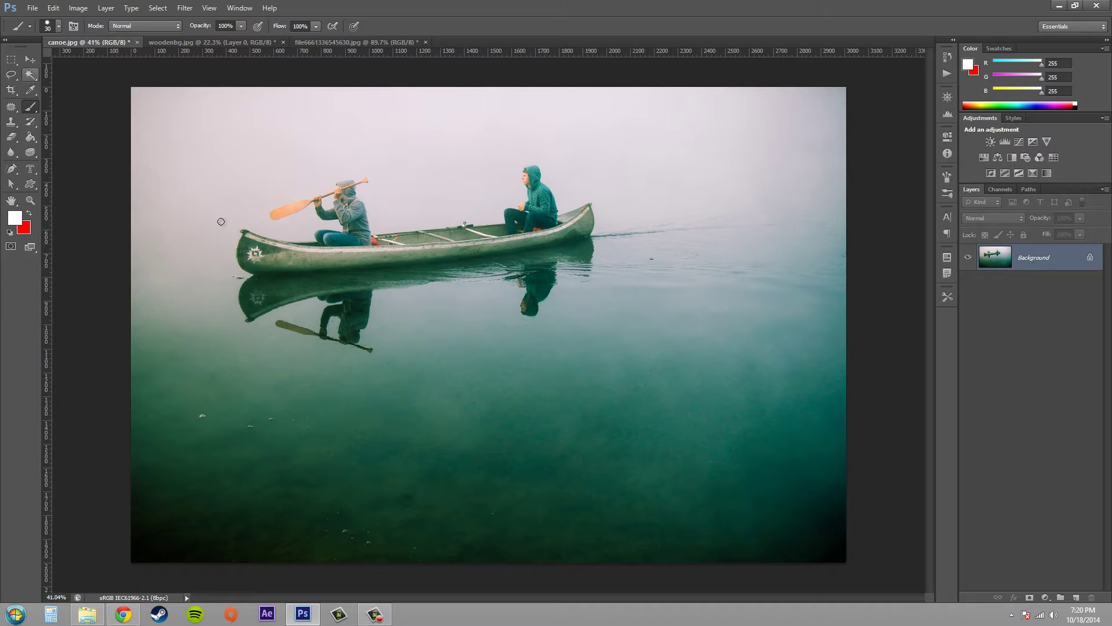
# - Undo the stray white dab, then try and clear a Magic Wand selection of the sky
pyautogui.click(256, 215)
pyautogui.hotkey('ctrl', 'z')
pyautogui.click(30, 74)
pyautogui.click(438, 199)
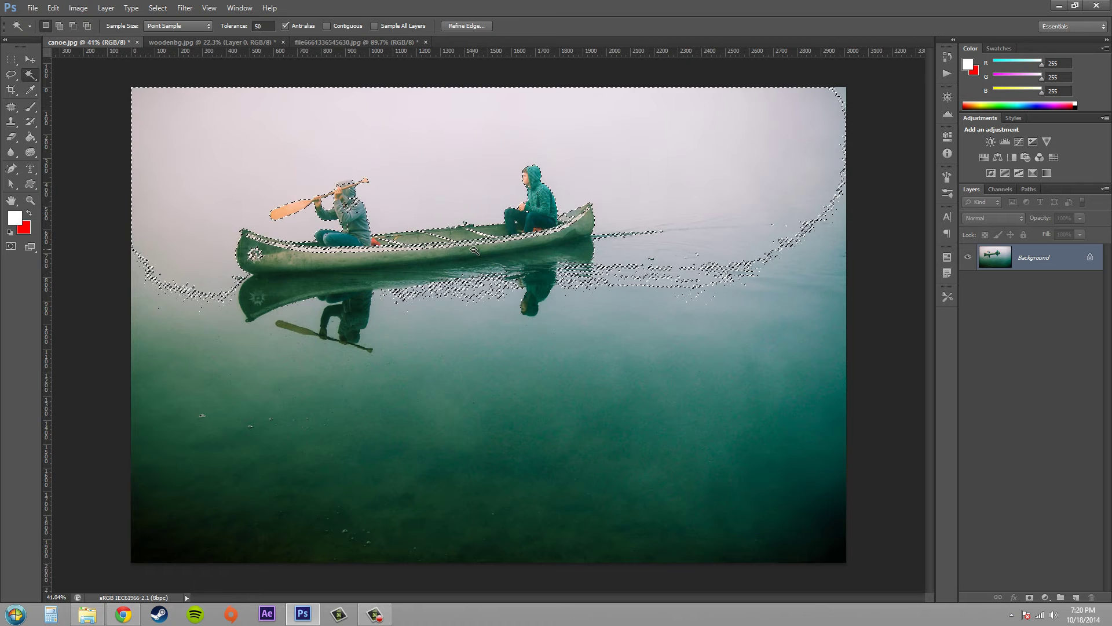
pyautogui.hotkey('ctrl', 'd')
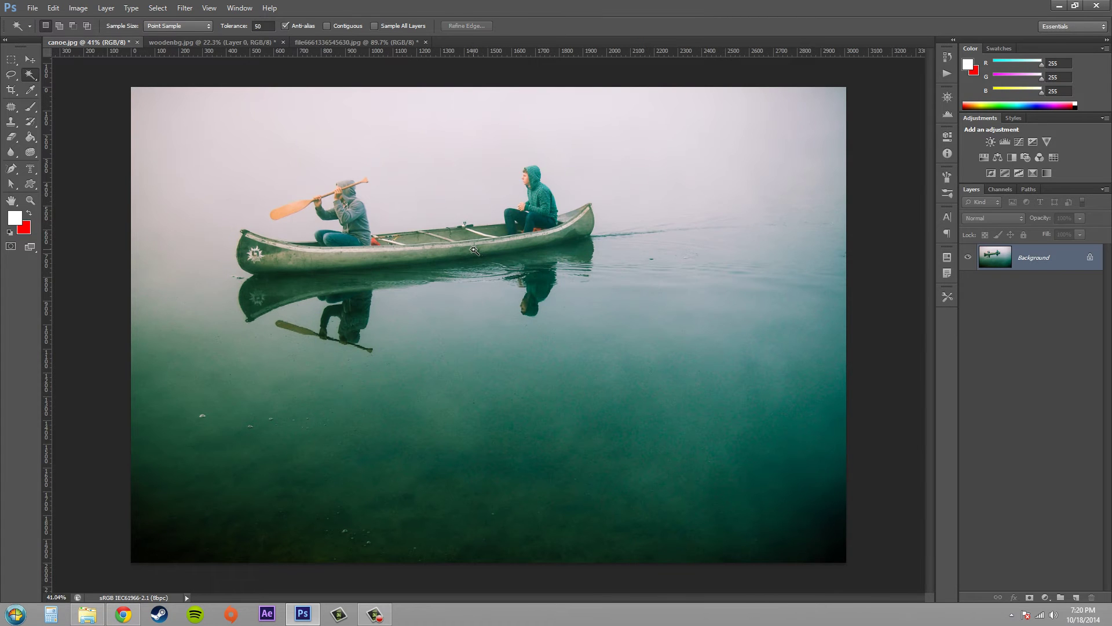
pyautogui.click(31, 107)
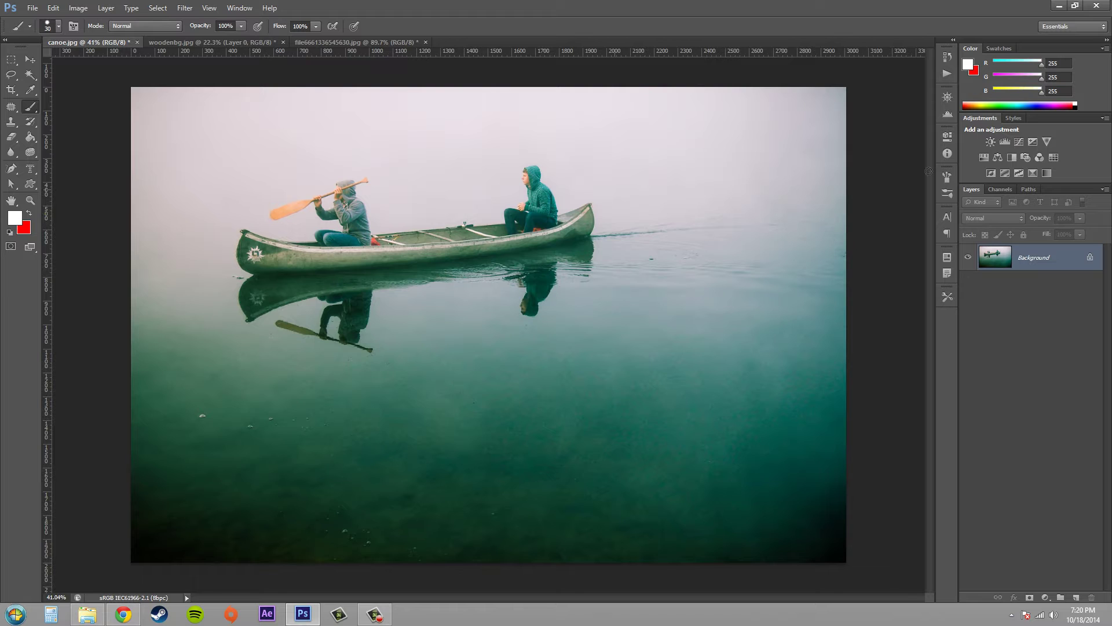
# - Show the photo's colour channels and add a new empty alpha channel, Alpha 1
pyautogui.click(1001, 190)
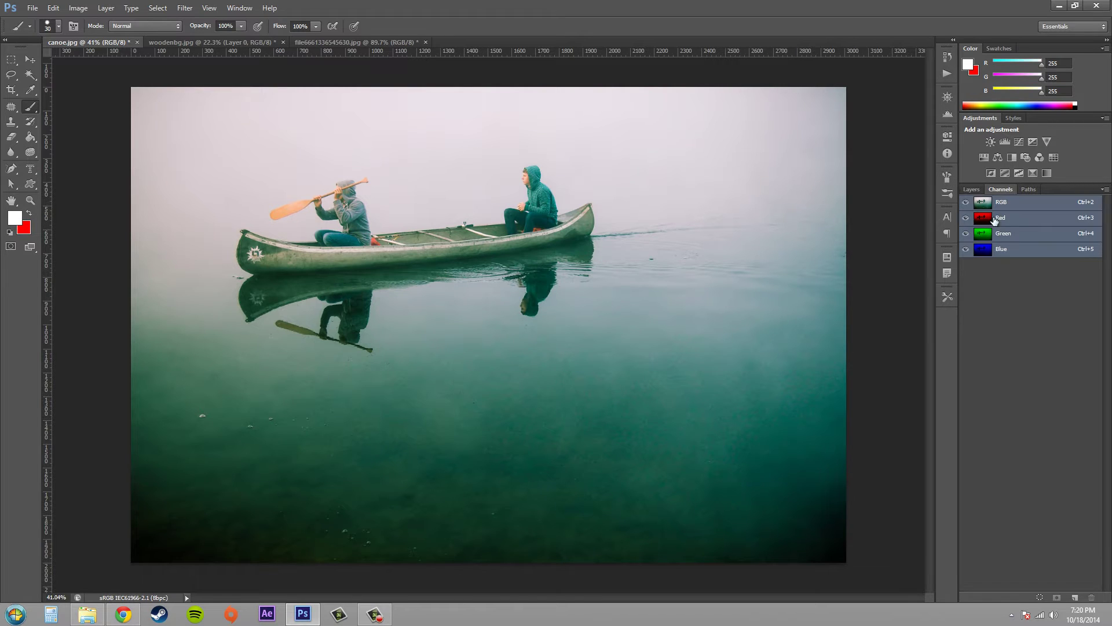
pyautogui.click(1075, 598)
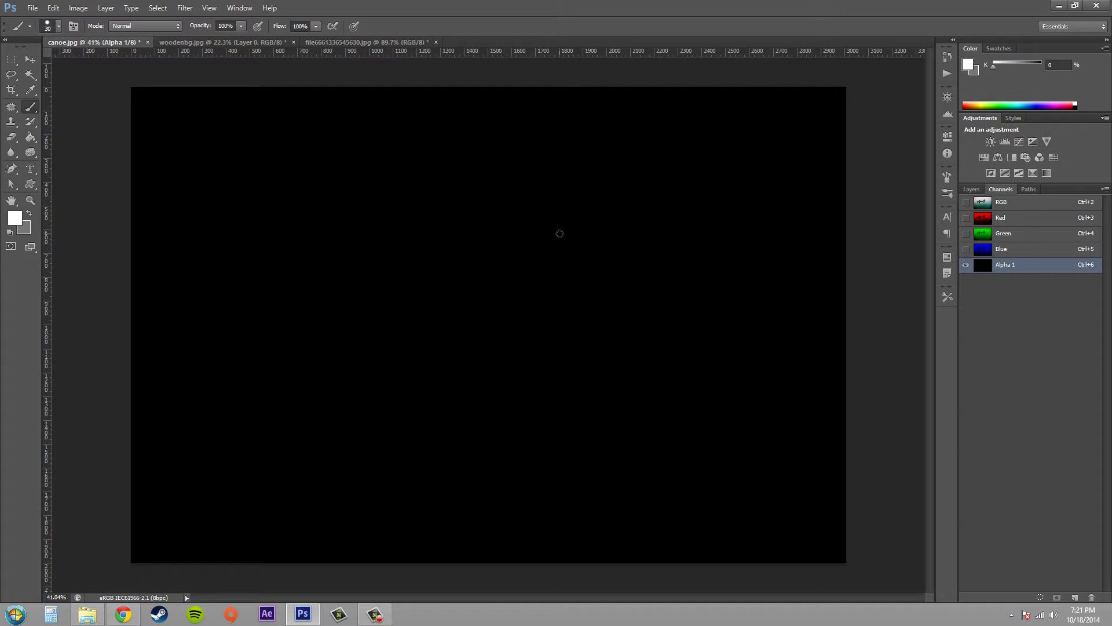
# - Make the RGB channel visible beneath Alpha 1 so the mask appears red
pyautogui.click(966, 204)
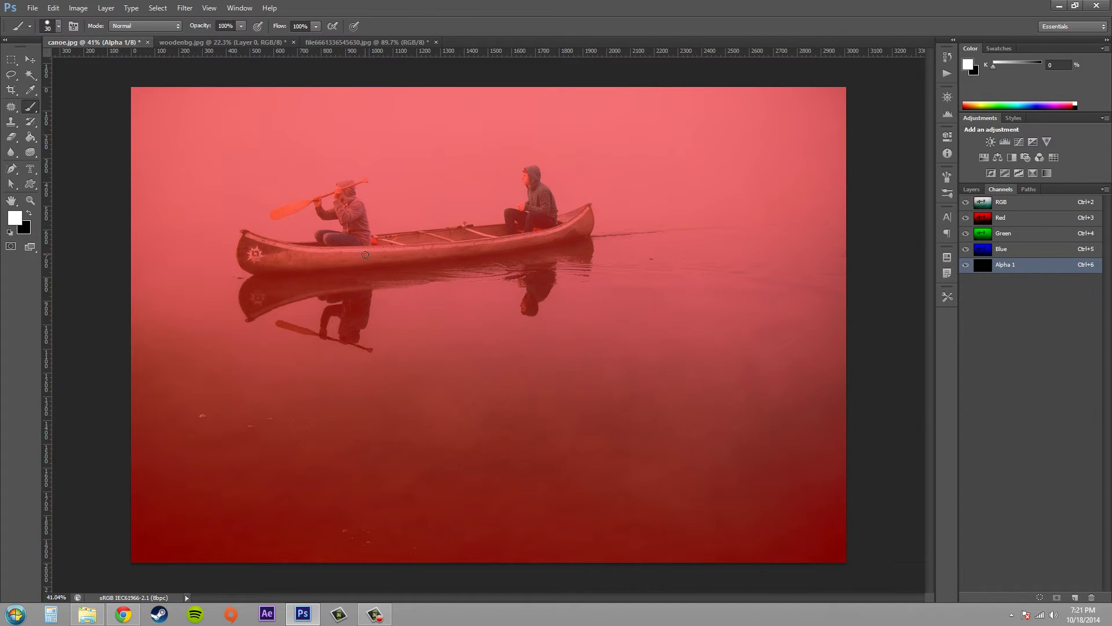
pyautogui.press('z')
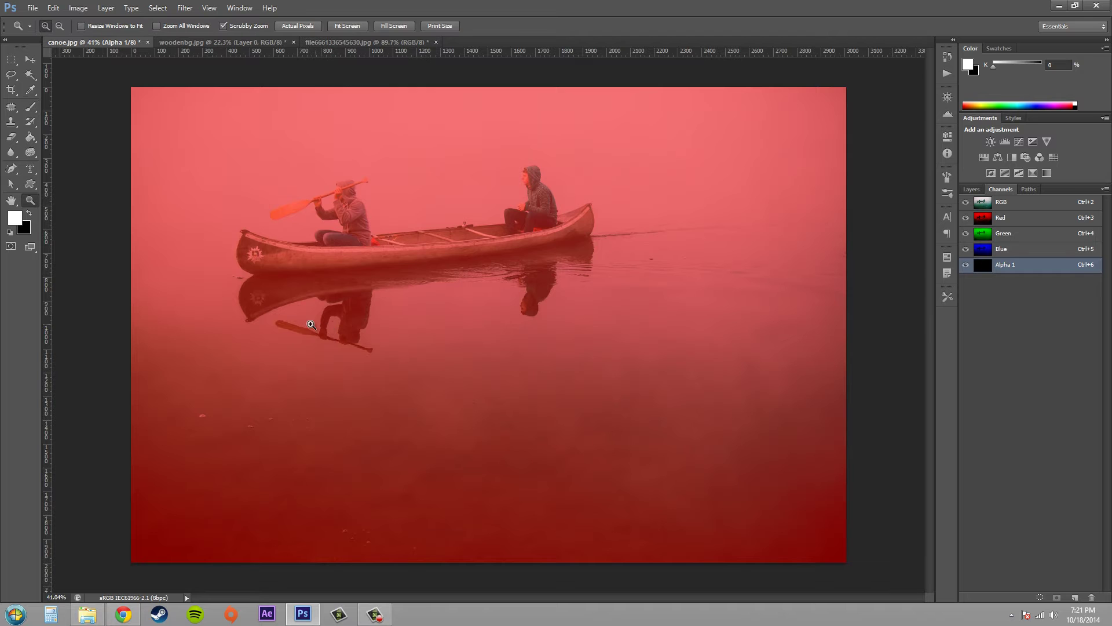
# - Zoom in on the paddler, then closer on the paddle blade
pyautogui.moveTo(381, 244); pyautogui.dragTo(386, 244)
pyautogui.press('b')
pyautogui.scroll(5, 137, 267)
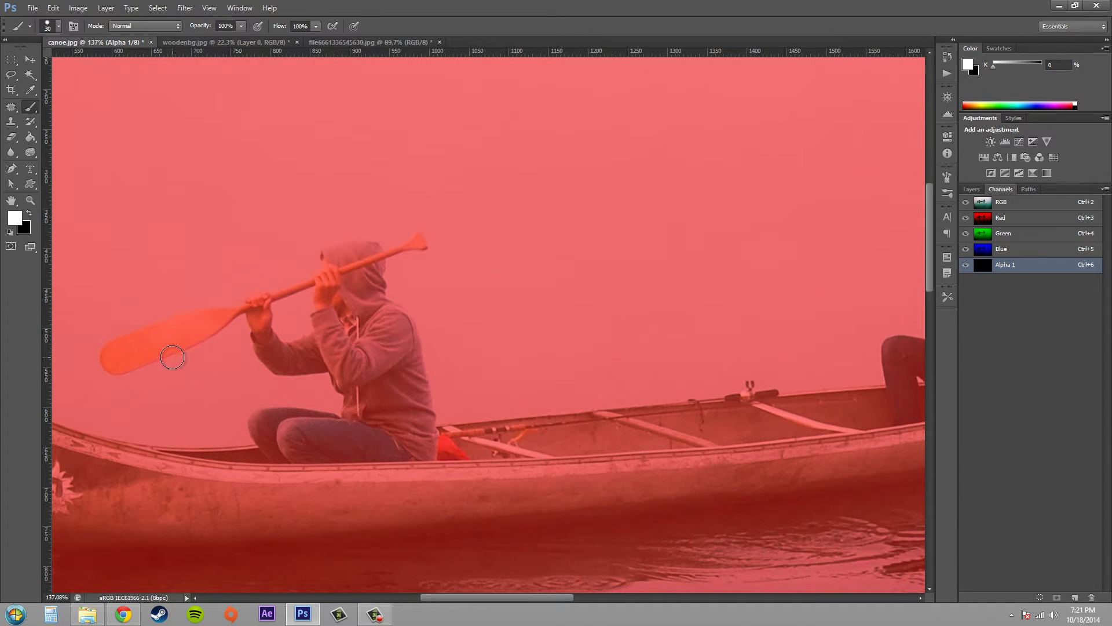
pyautogui.press('z')
pyautogui.moveTo(194, 365); pyautogui.dragTo(423, 348)
pyautogui.press('b')
pyautogui.scroll(1, 417, 358)
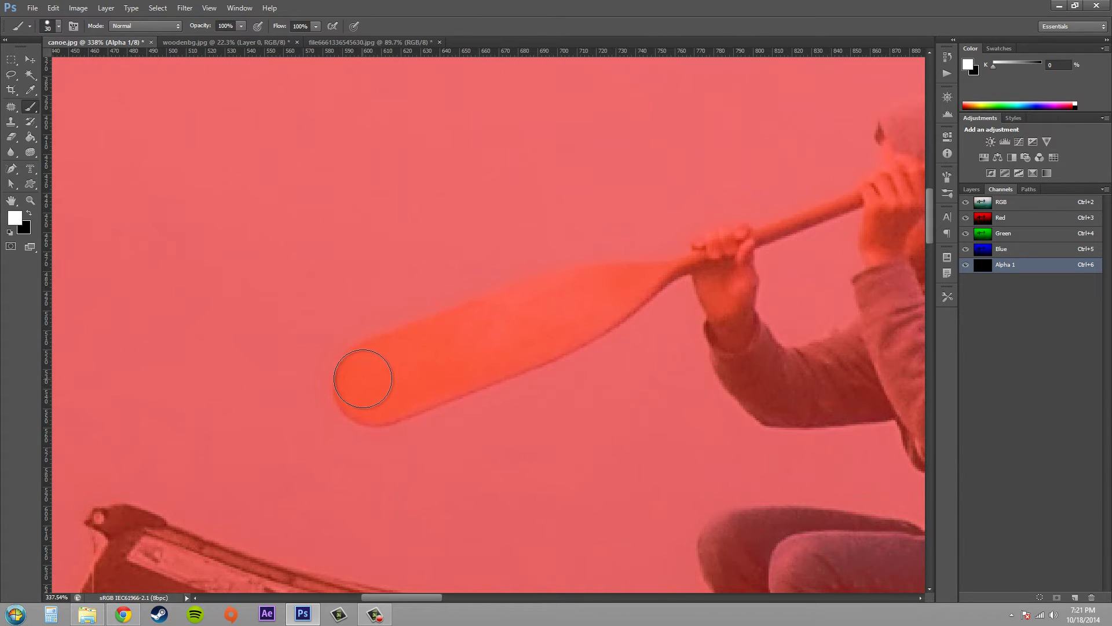
# - Paint white over the paddle blade, the paddler's forearm and the canoe hull
pyautogui.moveTo(392, 362); pyautogui.dragTo(359, 376)
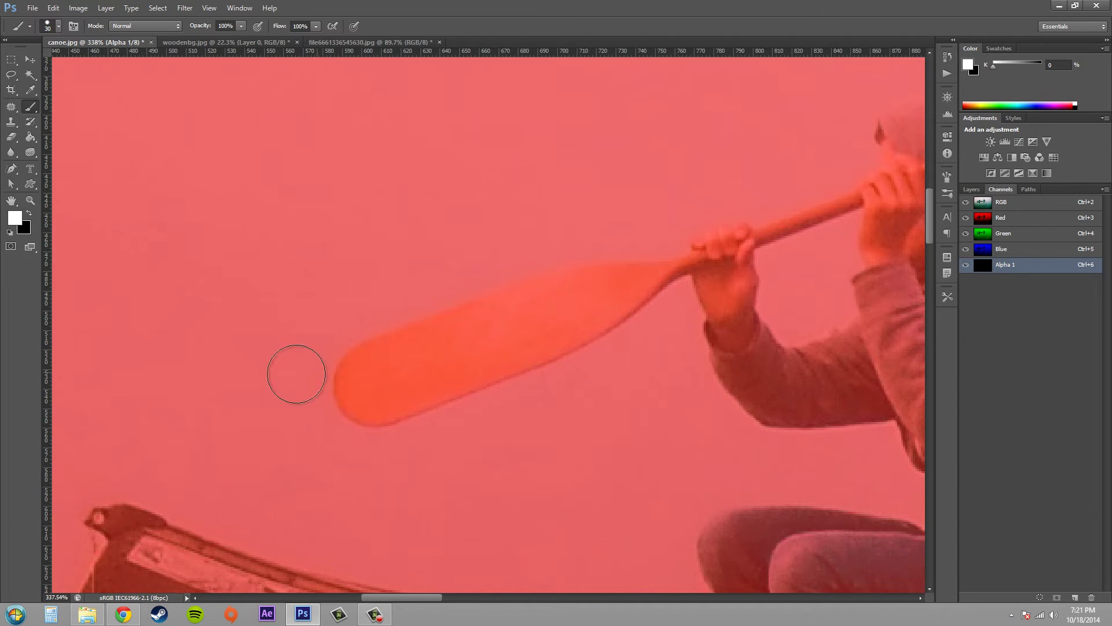
pyautogui.moveTo(356, 385)
pyautogui.mouseDown()
pyautogui.moveTo(596, 303)
pyautogui.moveTo(377, 391)
pyautogui.moveTo(435, 383)
pyautogui.mouseUp()
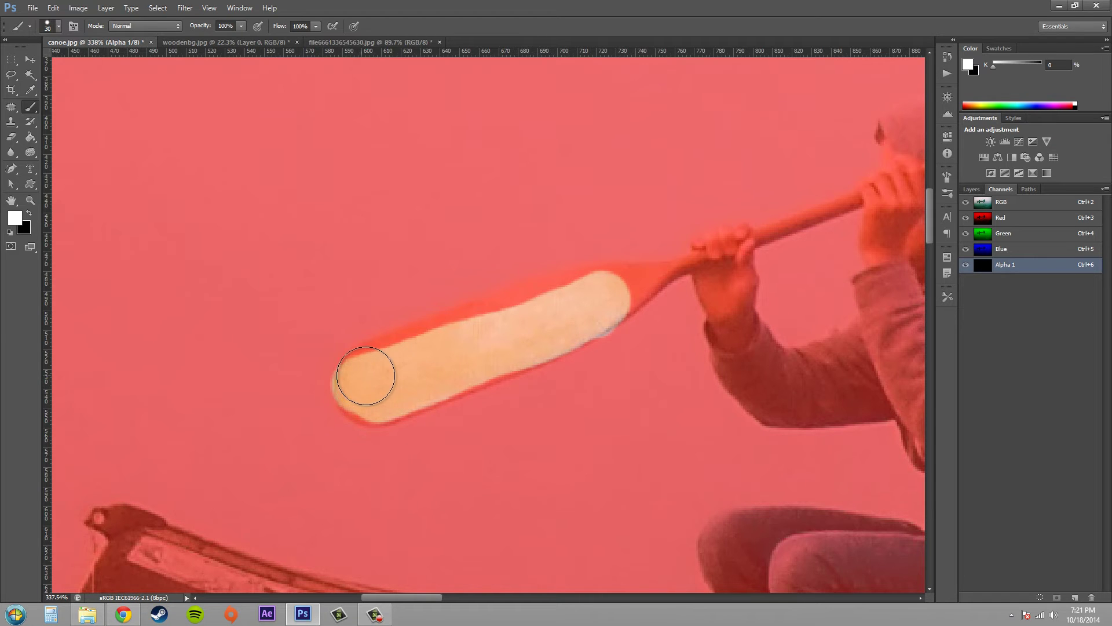
pyautogui.moveTo(366, 375)
pyautogui.mouseDown()
pyautogui.moveTo(480, 331)
pyautogui.moveTo(397, 352)
pyautogui.moveTo(626, 286)
pyautogui.mouseUp()
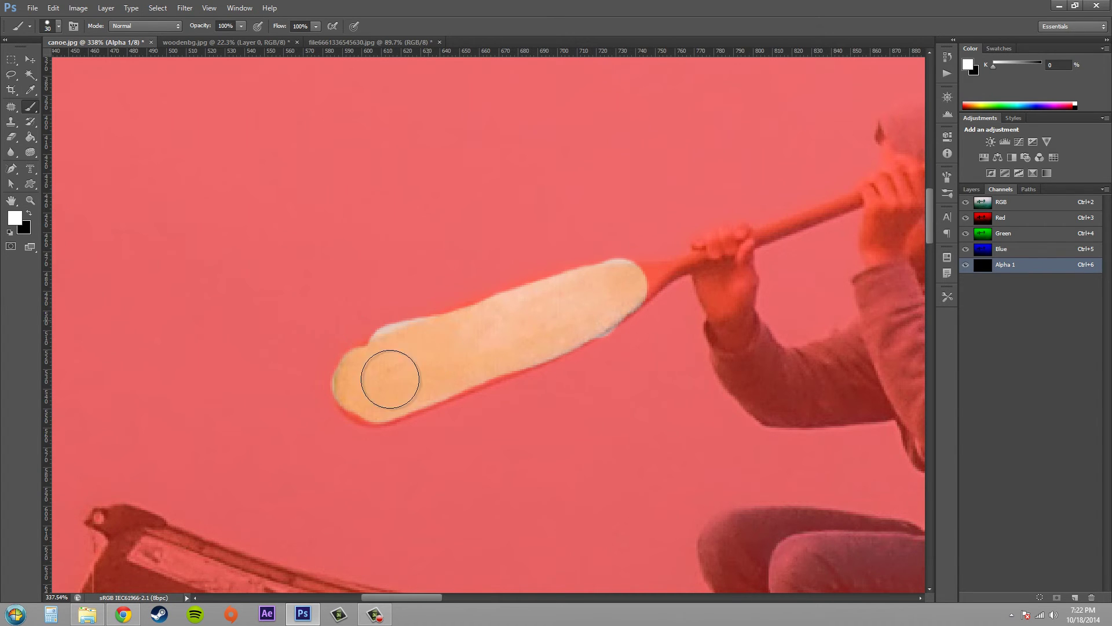
pyautogui.scroll(-1, 687, 322)
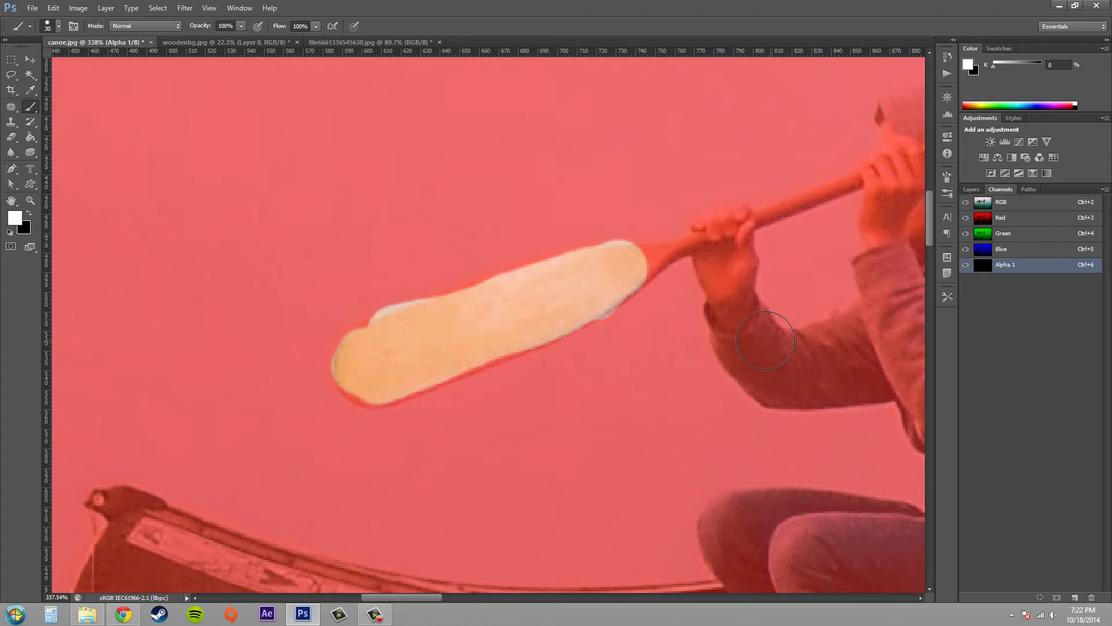
pyautogui.moveTo(761, 339)
pyautogui.mouseDown()
pyautogui.moveTo(782, 362)
pyautogui.moveTo(894, 370)
pyautogui.mouseUp()
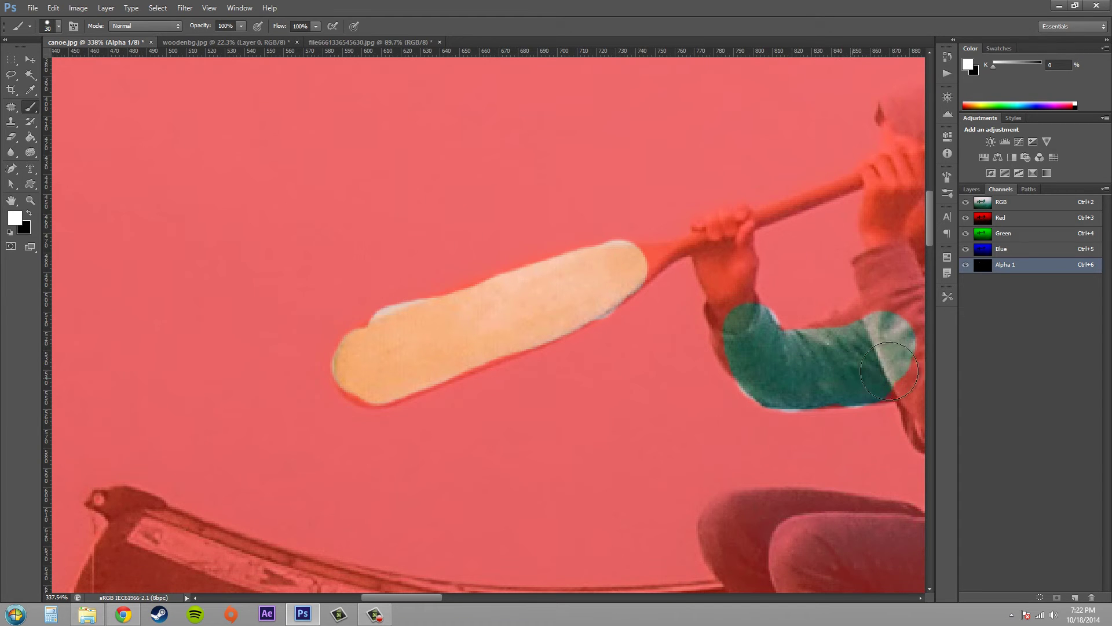
pyautogui.scroll(-1, 741, 325)
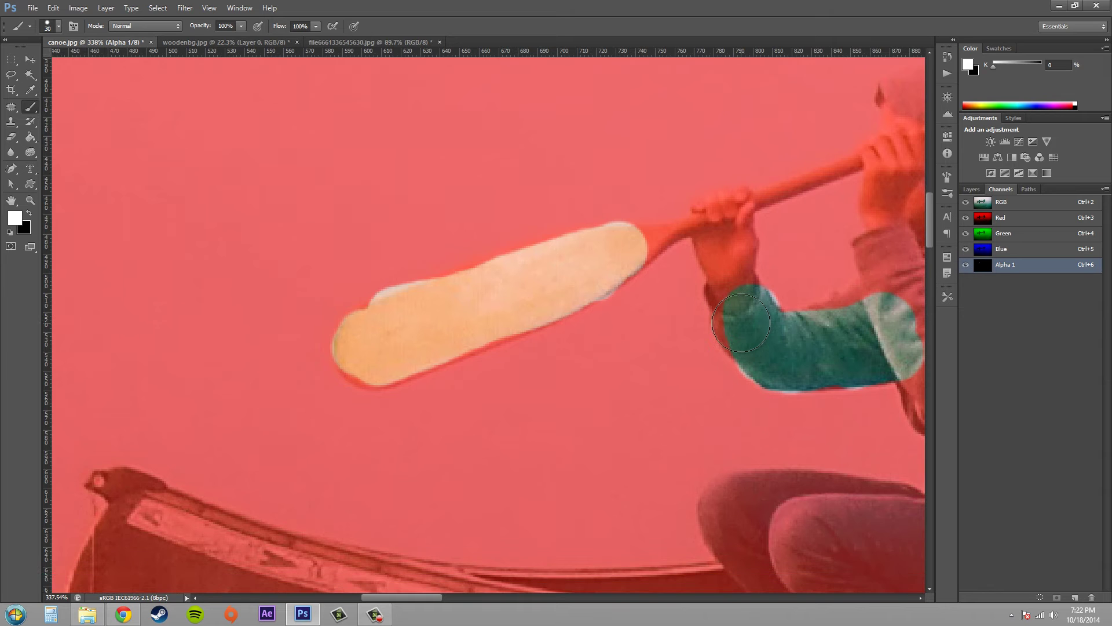
pyautogui.scroll(-5, 702, 355)
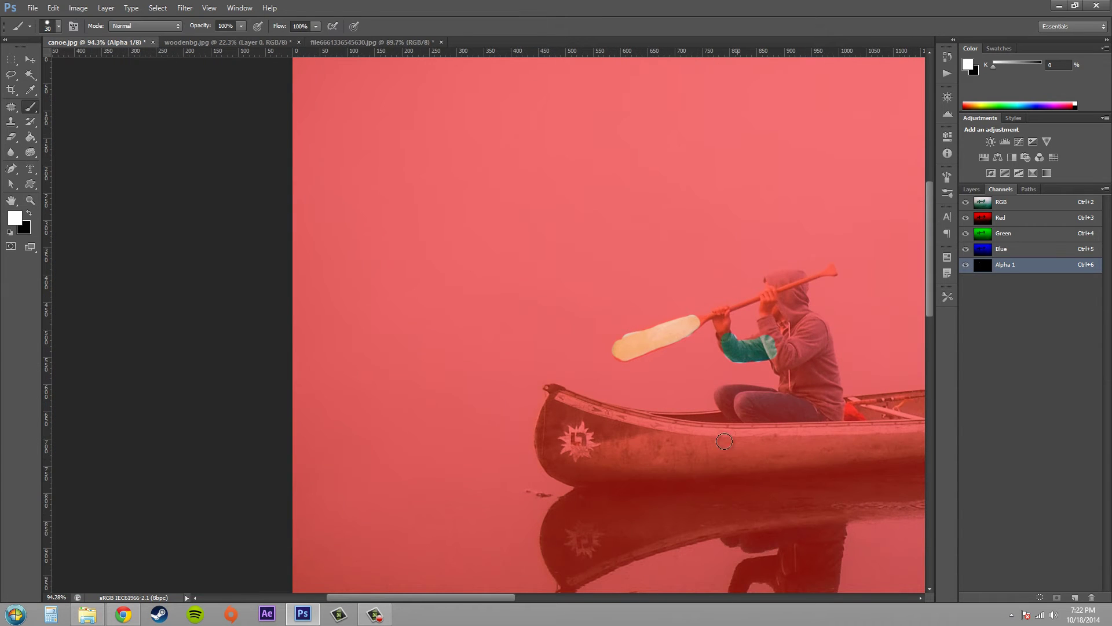
pyautogui.moveTo(716, 442)
pyautogui.mouseDown()
pyautogui.moveTo(846, 430)
pyautogui.moveTo(815, 415)
pyautogui.moveTo(577, 437)
pyautogui.moveTo(661, 448)
pyautogui.mouseUp()
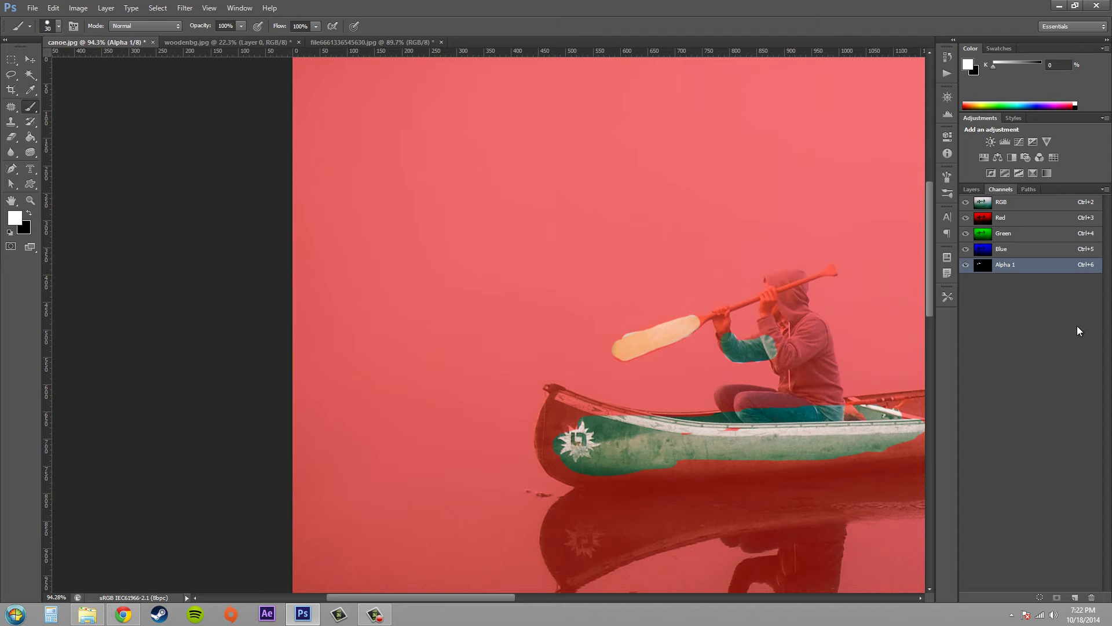
# - Set the Channels panel thumbnails to the largest size in Panel Options
pyautogui.click(1104, 190)
pyautogui.click(998, 299)
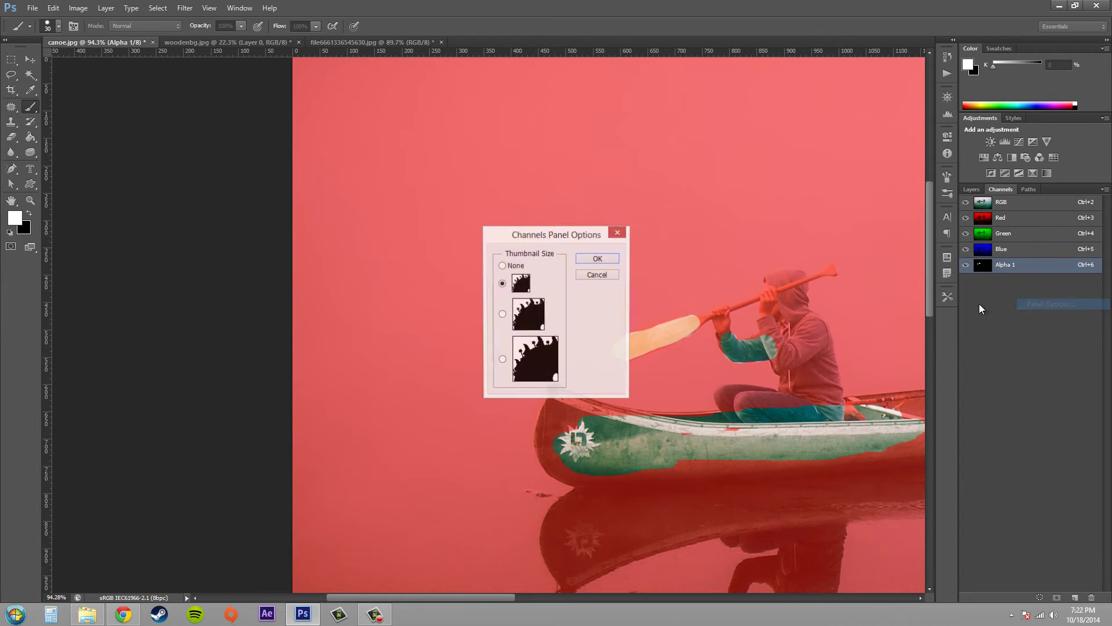
pyautogui.click(503, 361)
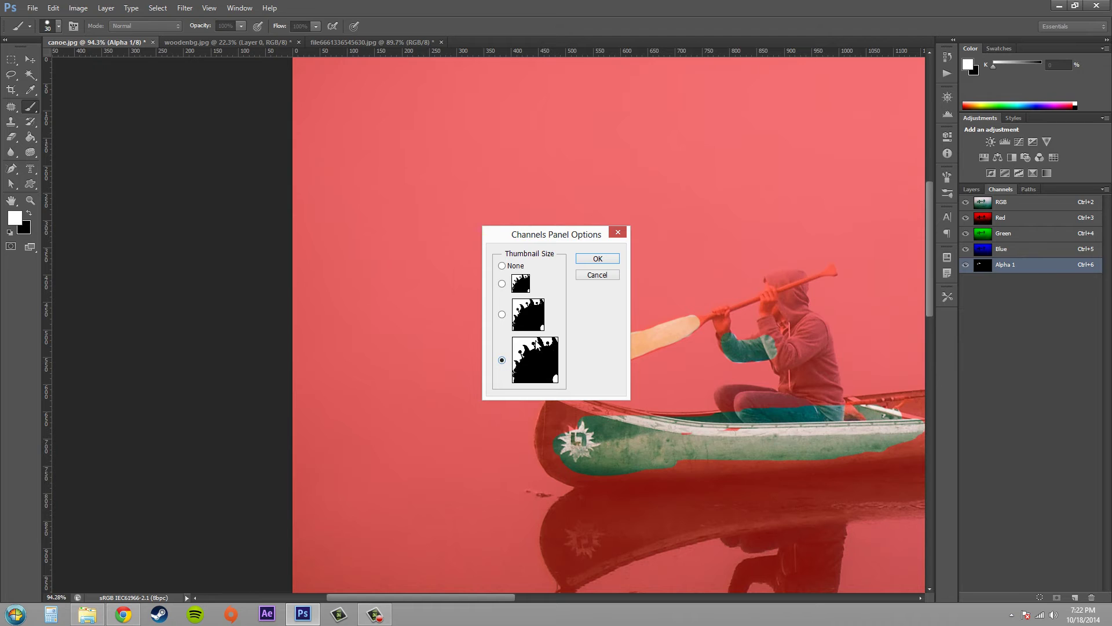
pyautogui.click(598, 260)
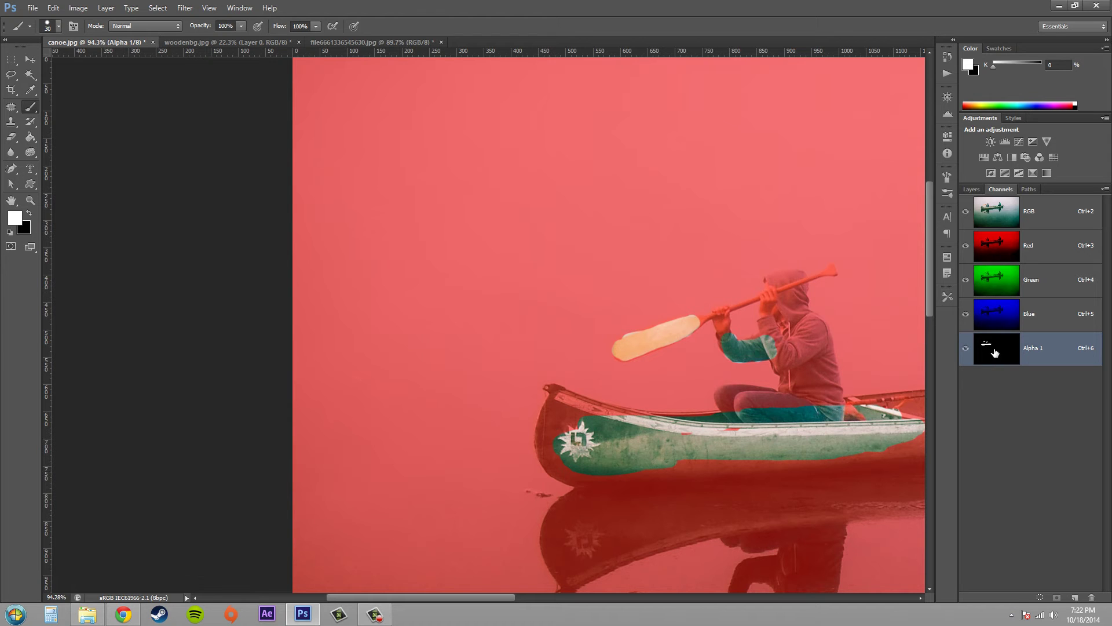
# - Zoom in on the paddle blade and paint black along its edge to cover stray reveal
pyautogui.press('z')
pyautogui.moveTo(629, 337); pyautogui.dragTo(646, 330)
pyautogui.press('b')
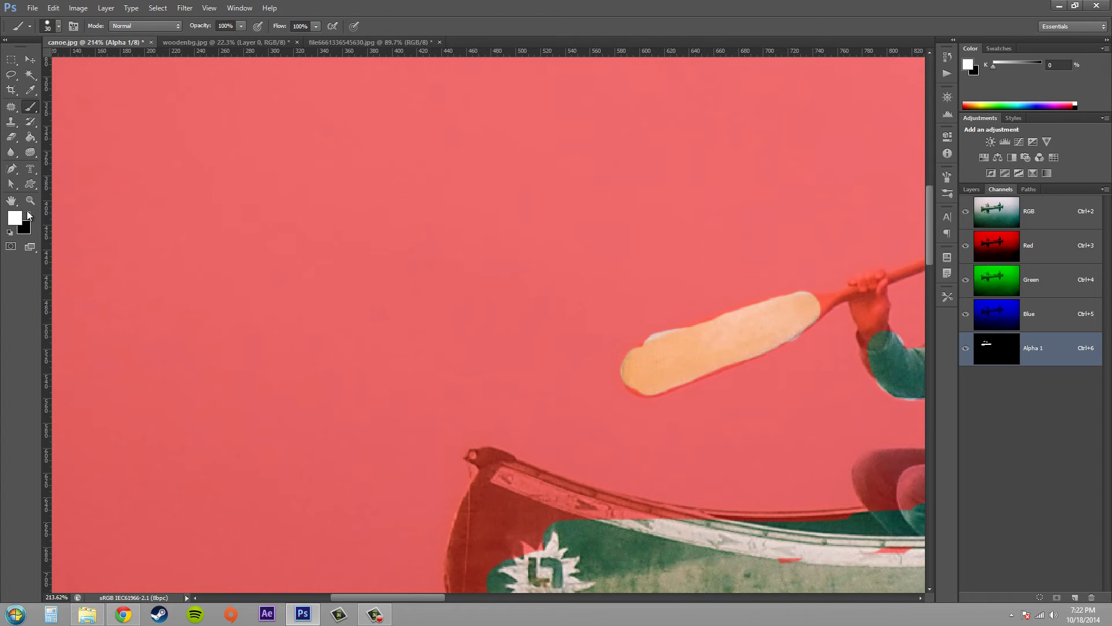
pyautogui.click(29, 214)
pyautogui.moveTo(640, 316)
pyautogui.mouseDown()
pyautogui.moveTo(657, 318)
pyautogui.moveTo(643, 321)
pyautogui.mouseUp()
pyautogui.scroll(-1, 608, 387)
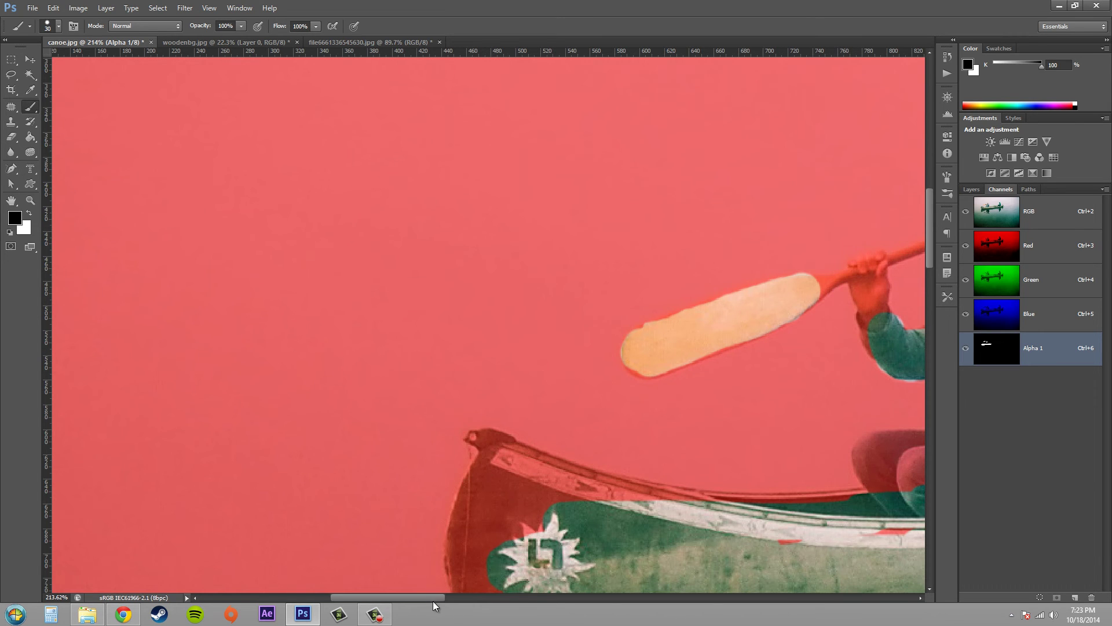
pyautogui.moveTo(433, 599); pyautogui.dragTo(497, 600)
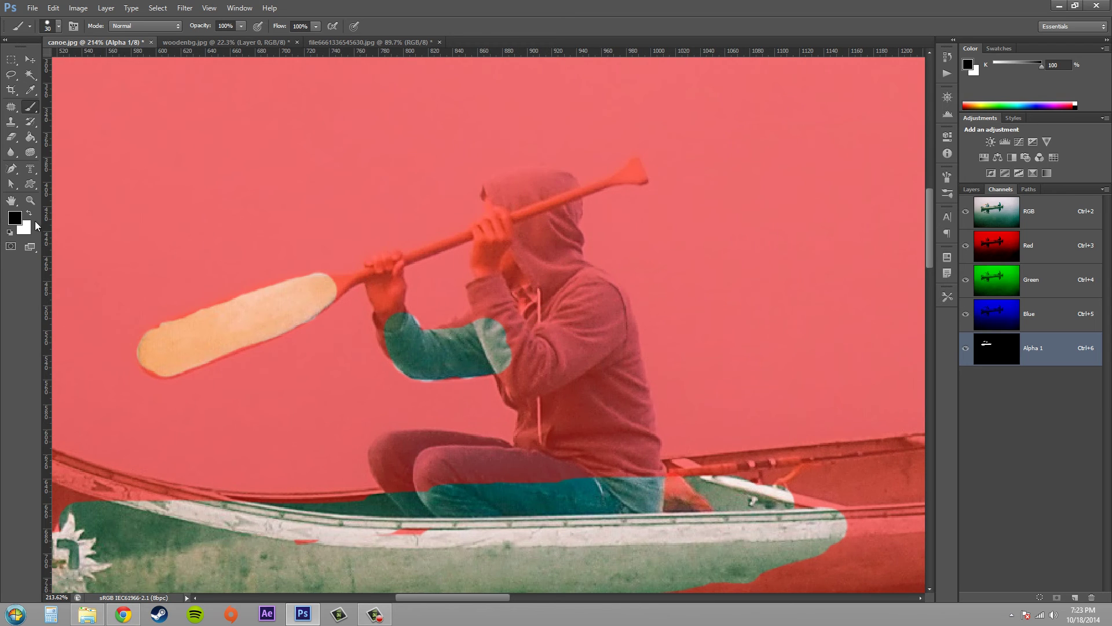
# - Switch back to white and reveal the hoodie shoulder and the canoe's rear
pyautogui.click(29, 214)
pyautogui.moveTo(574, 295)
pyautogui.mouseDown()
pyautogui.moveTo(564, 366)
pyautogui.moveTo(638, 440)
pyautogui.moveTo(495, 465)
pyautogui.moveTo(600, 353)
pyautogui.moveTo(621, 410)
pyautogui.mouseUp()
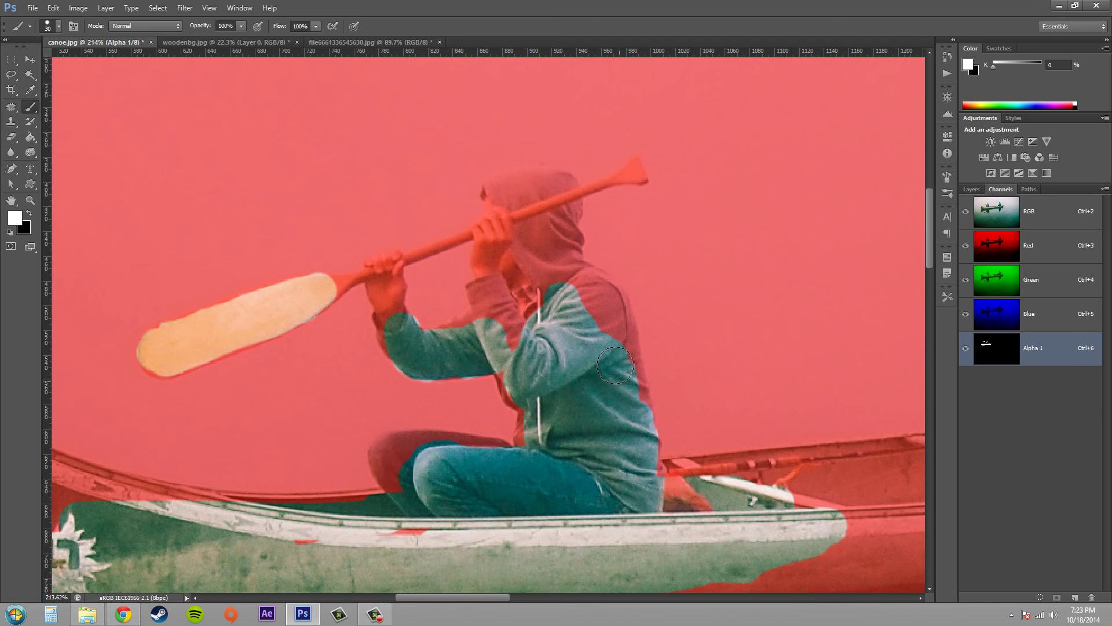
pyautogui.moveTo(635, 374)
pyautogui.mouseDown()
pyautogui.moveTo(591, 304)
pyautogui.moveTo(541, 259)
pyautogui.moveTo(525, 283)
pyautogui.moveTo(530, 335)
pyautogui.moveTo(493, 329)
pyautogui.moveTo(500, 296)
pyautogui.moveTo(539, 243)
pyautogui.mouseUp()
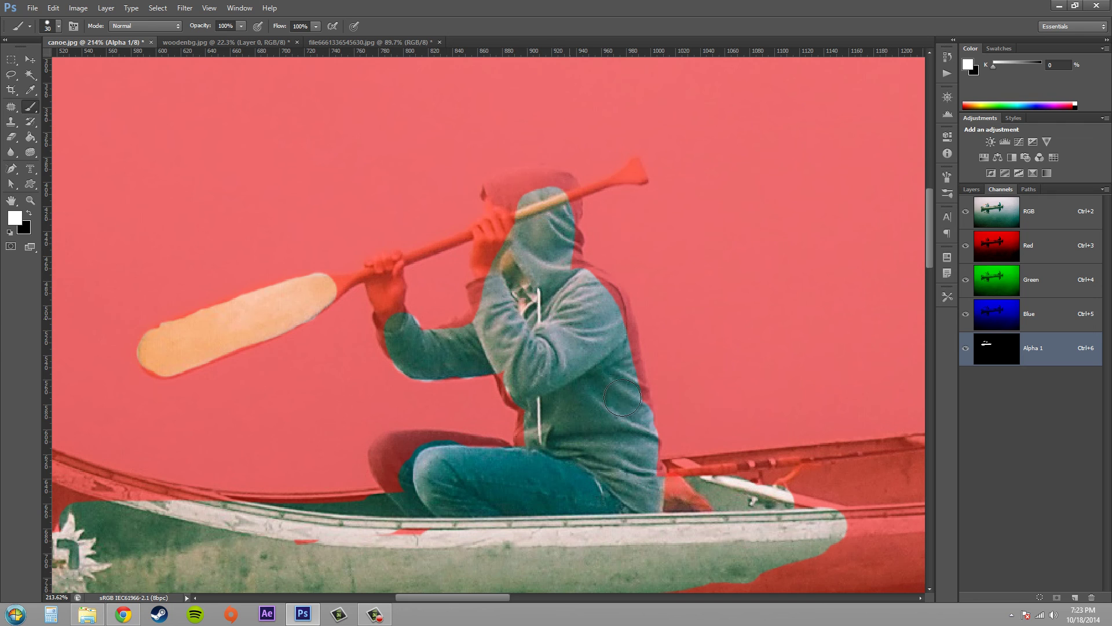
pyautogui.moveTo(748, 495)
pyautogui.mouseDown()
pyautogui.moveTo(826, 502)
pyautogui.moveTo(869, 522)
pyautogui.moveTo(933, 502)
pyautogui.moveTo(817, 474)
pyautogui.moveTo(709, 483)
pyautogui.mouseUp()
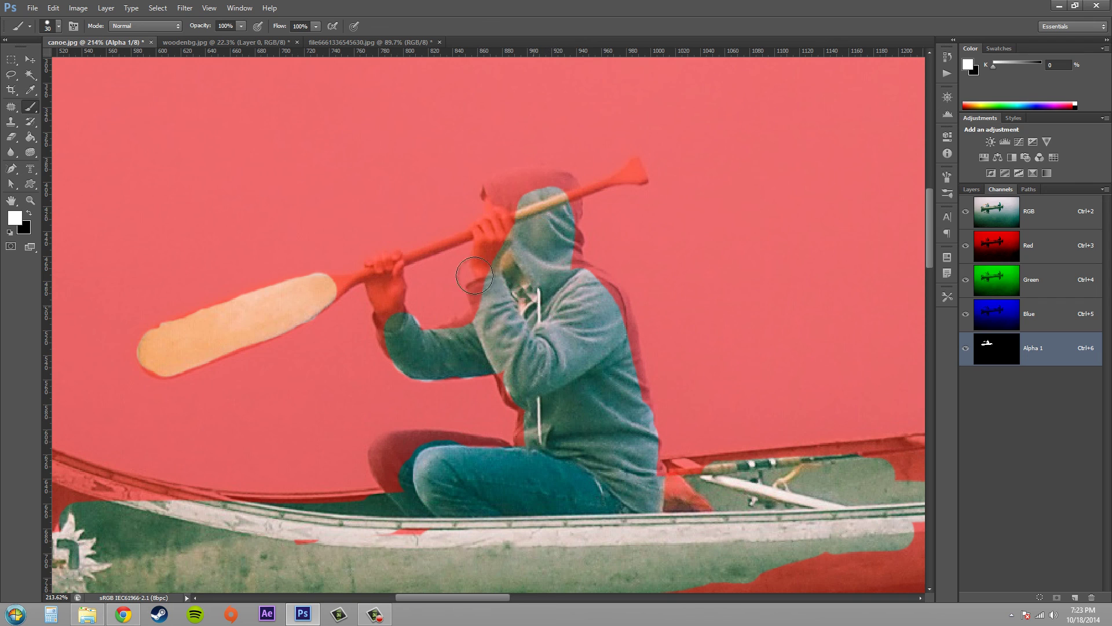
# - Reveal the hood's left and top edges, then reduce the brush size
pyautogui.moveTo(479, 294); pyautogui.dragTo(538, 223)
pyautogui.moveTo(538, 222)
pyautogui.mouseDown()
pyautogui.moveTo(505, 201)
pyautogui.moveTo(640, 173)
pyautogui.moveTo(487, 227)
pyautogui.mouseUp()
pyautogui.press('[')
pyautogui.press('[')
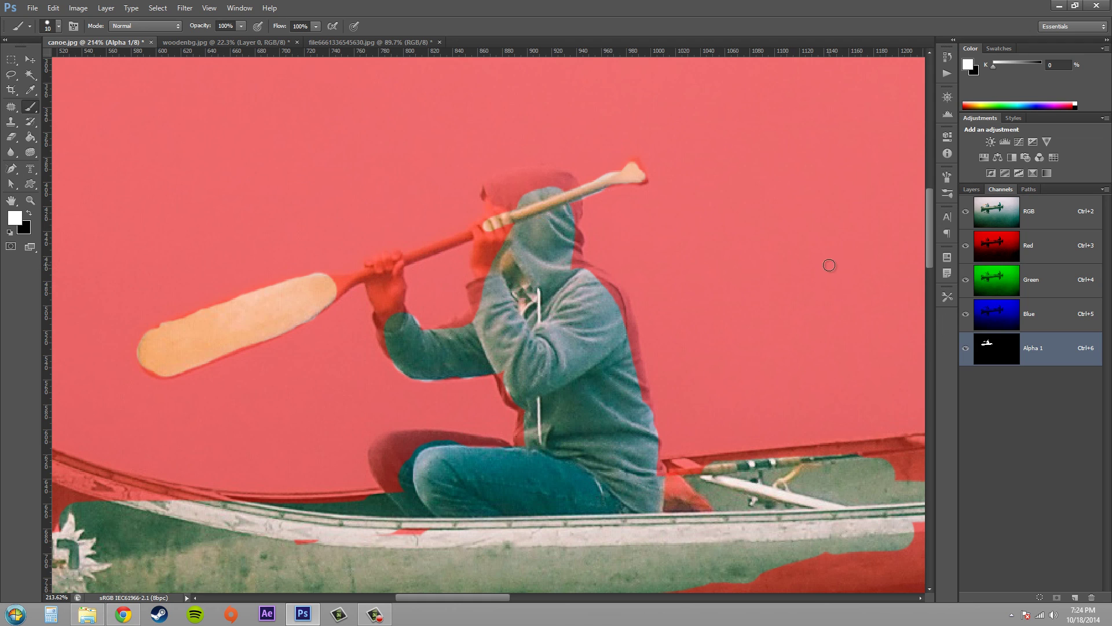